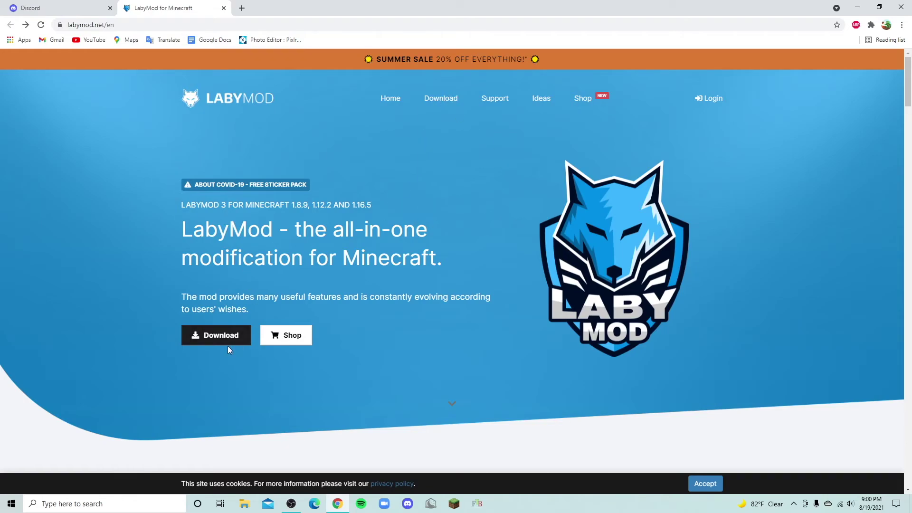
Open the LabyMod download page and download the installer for Windows
{"action": "left_click", "coordinate": [224, 333]}
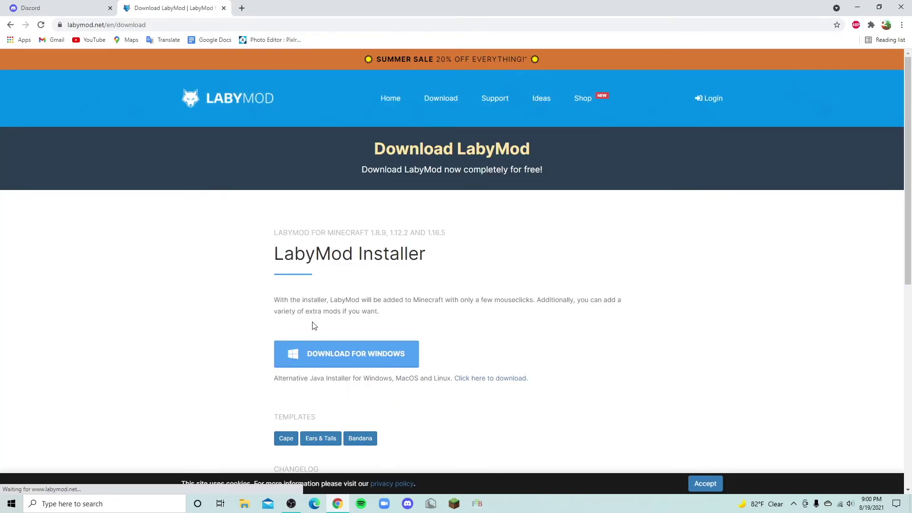
{"action": "scroll", "coordinate": [606, 294], "scroll_direction": "down", "scroll_amount": 1}
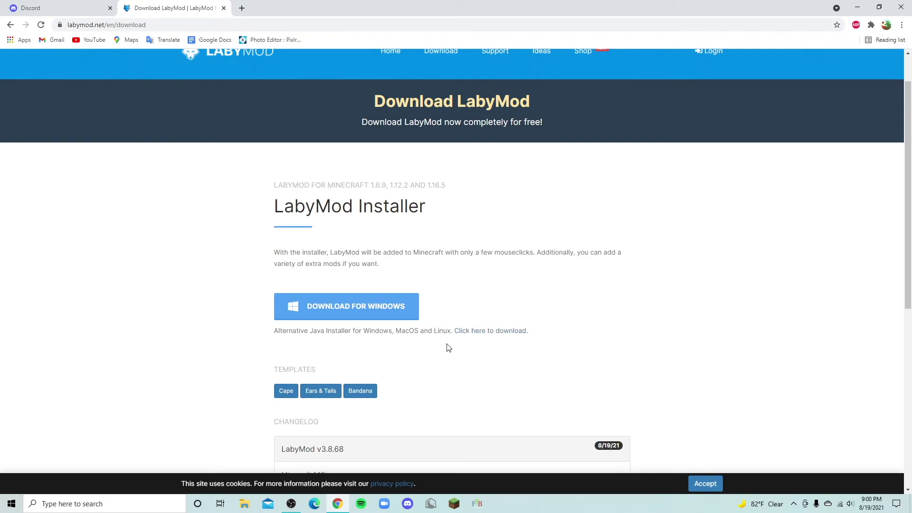
{"action": "scroll", "coordinate": [449, 348], "scroll_direction": "up", "scroll_amount": 1}
{"action": "left_click", "coordinate": [357, 358]}
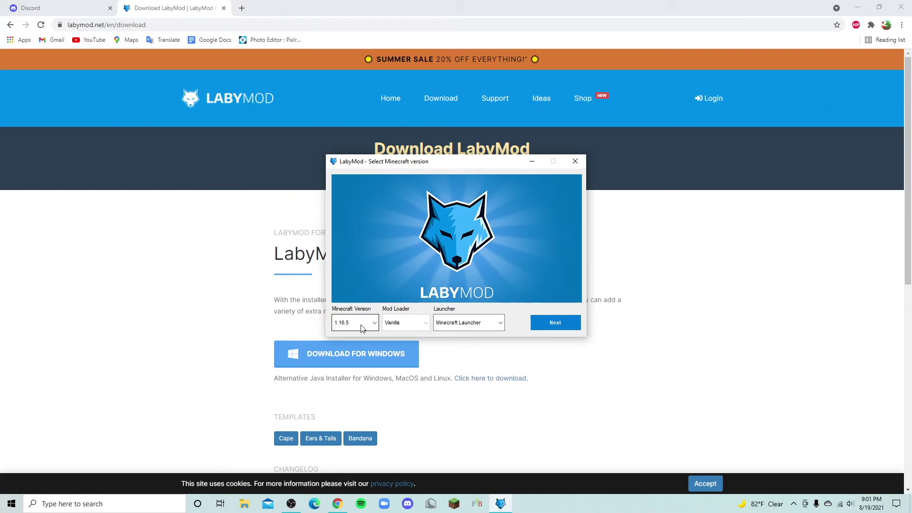
Set the installer to Minecraft version 1.8.9 with the Minecraft Launcher and continue to the addon selection
{"action": "left_click", "coordinate": [363, 328]}
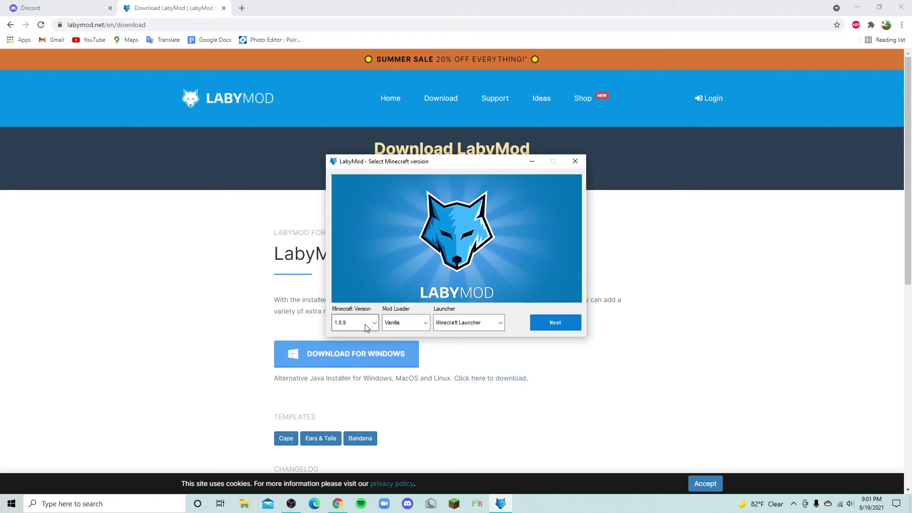
{"action": "left_click", "coordinate": [475, 325]}
{"action": "left_click", "coordinate": [475, 326]}
{"action": "left_click", "coordinate": [560, 328]}
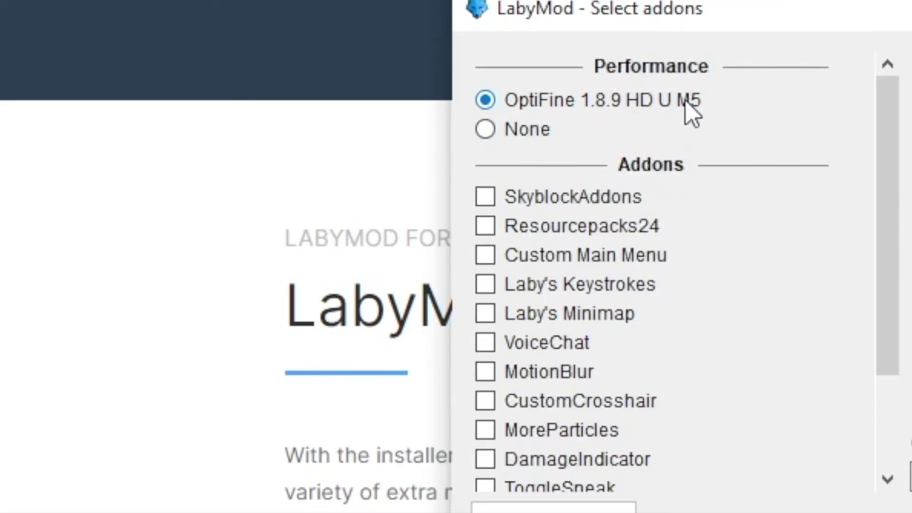
Keep OptiFine 1.8.9 HD U M5 without extra addons, agree to the terms of service and install LabyMod
{"action": "scroll", "coordinate": [646, 221], "scroll_direction": "down", "scroll_amount": 3}
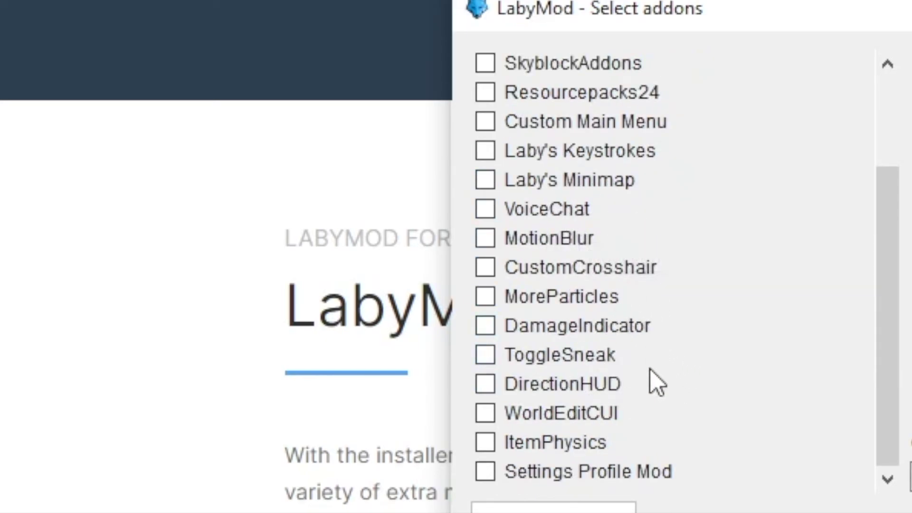
{"action": "scroll", "coordinate": [660, 404], "scroll_direction": "up", "scroll_amount": 3}
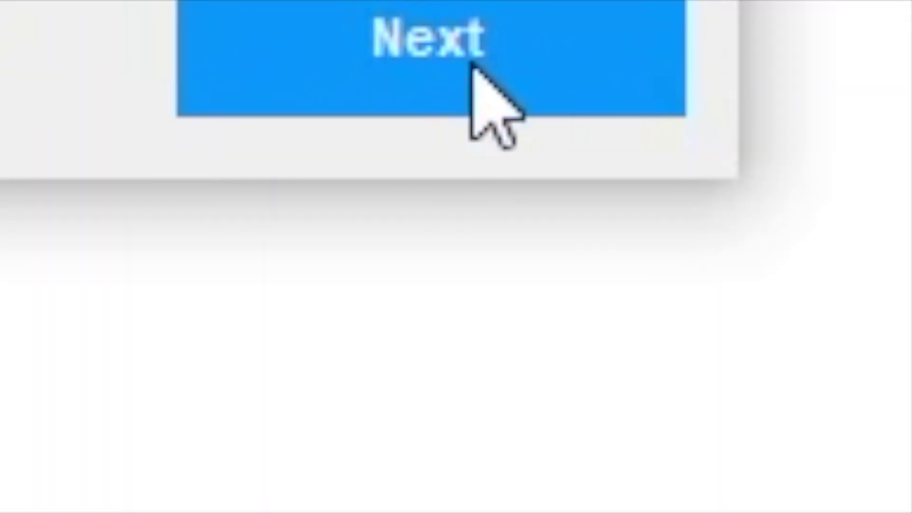
{"action": "left_click", "coordinate": [460, 83]}
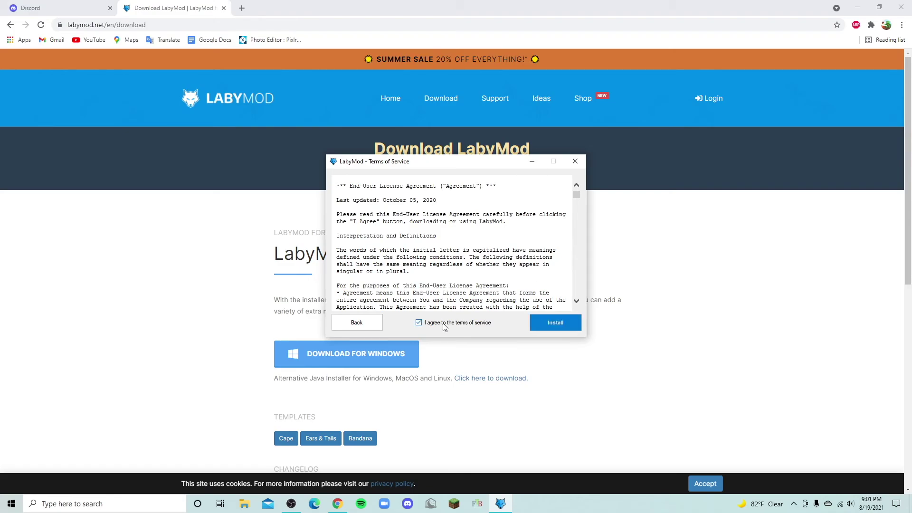
{"action": "left_click", "coordinate": [559, 322]}
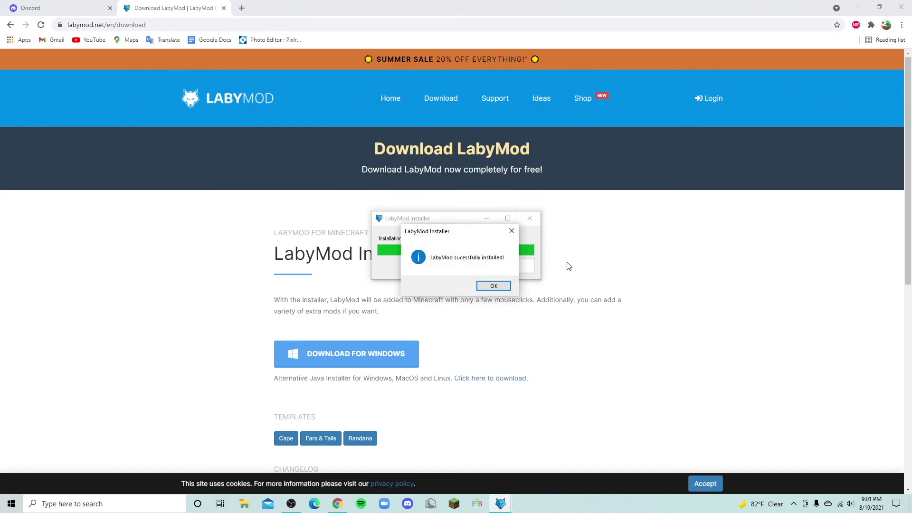
{"action": "left_click", "coordinate": [499, 285]}
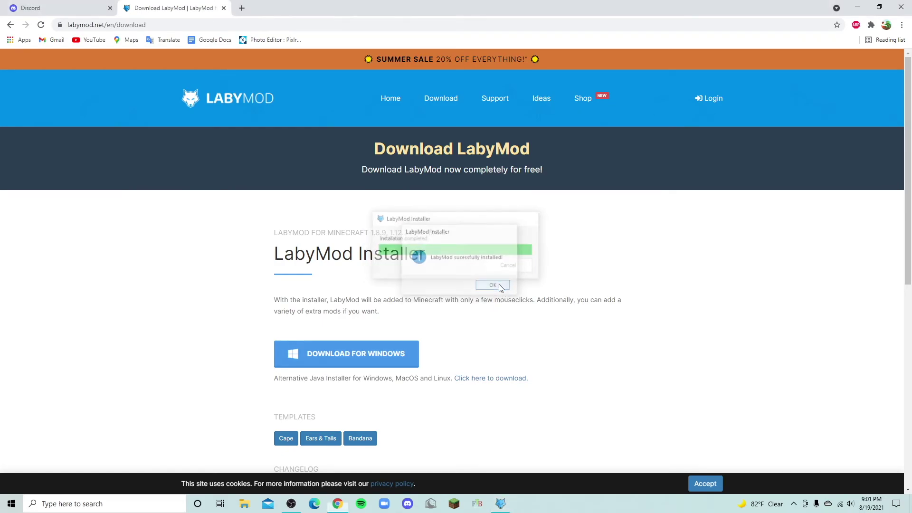
Start the LabyMod-3-1.8.9 installation from the Minecraft Launcher and maximize the game window
{"action": "left_click", "coordinate": [454, 504]}
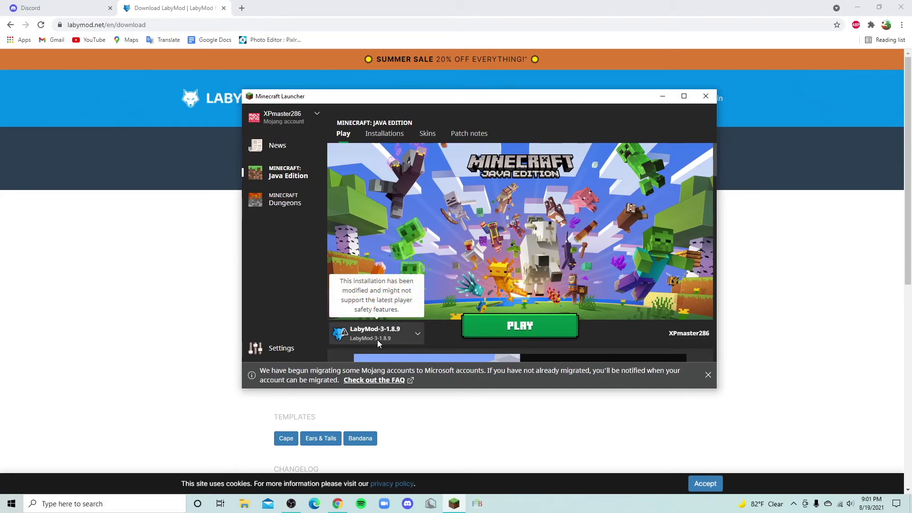
{"action": "left_click", "coordinate": [536, 328]}
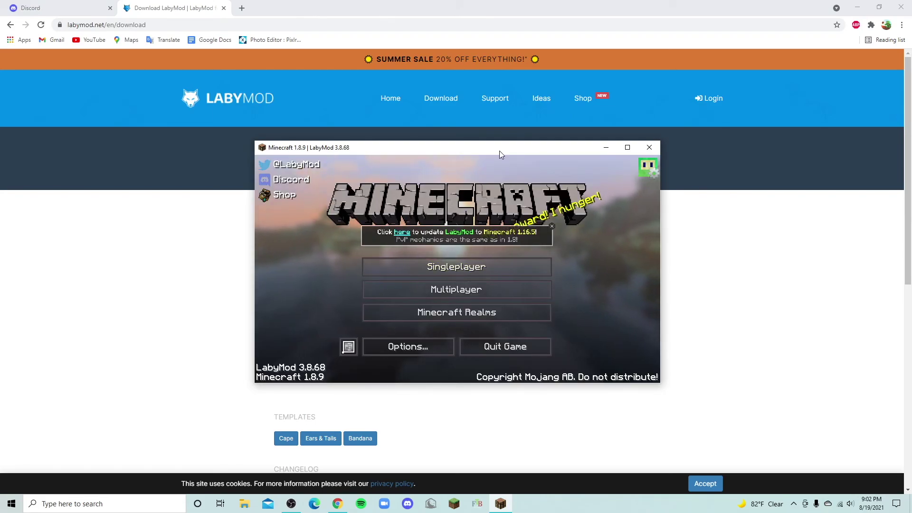
{"action": "double_click", "coordinate": [499, 150]}
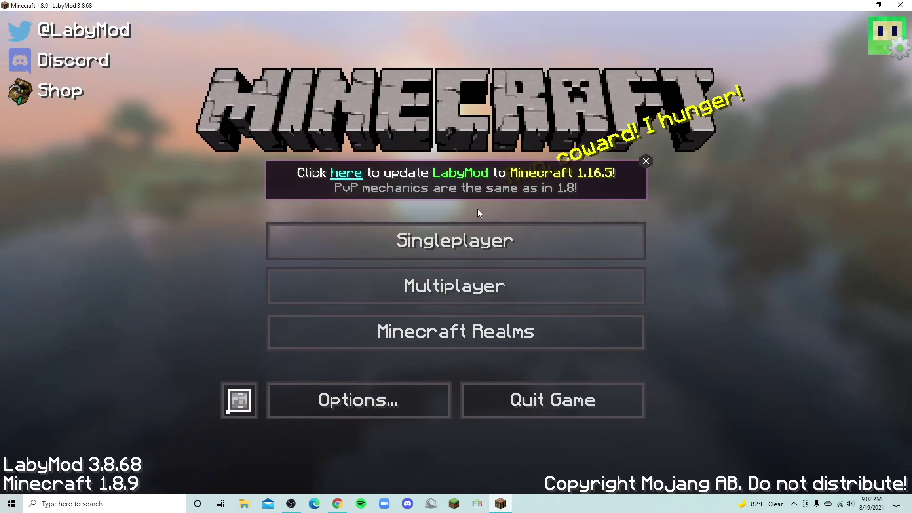
Join the Hypixel server from the multiplayer list, close the summer sale book and walk into the Bed Wars lobby
{"action": "left_click", "coordinate": [468, 276]}
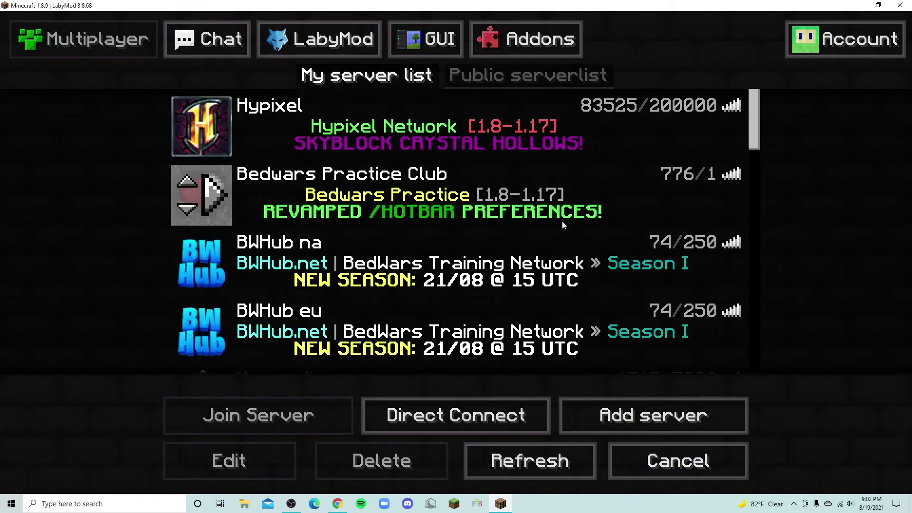
{"action": "left_click", "coordinate": [222, 127]}
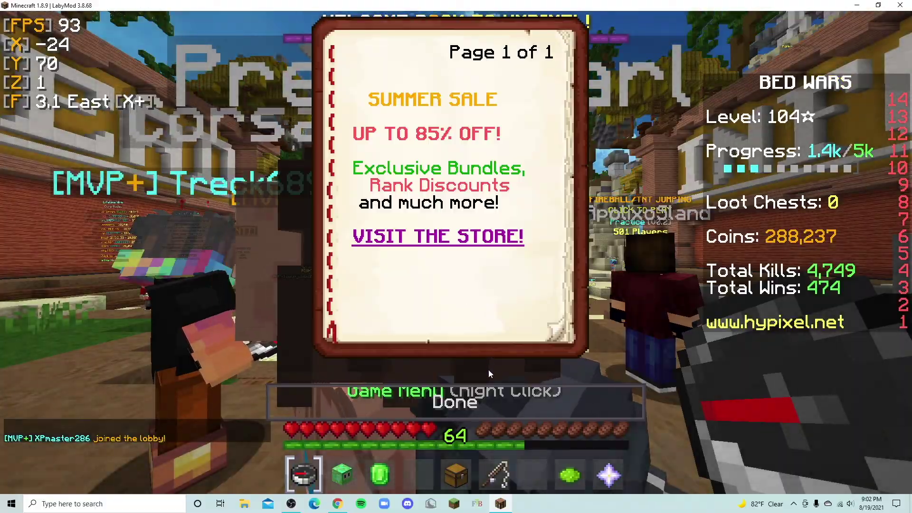
{"action": "left_click", "coordinate": [489, 400]}
{"action": "key", "text": "w"}
{"action": "key", "text": "4"}
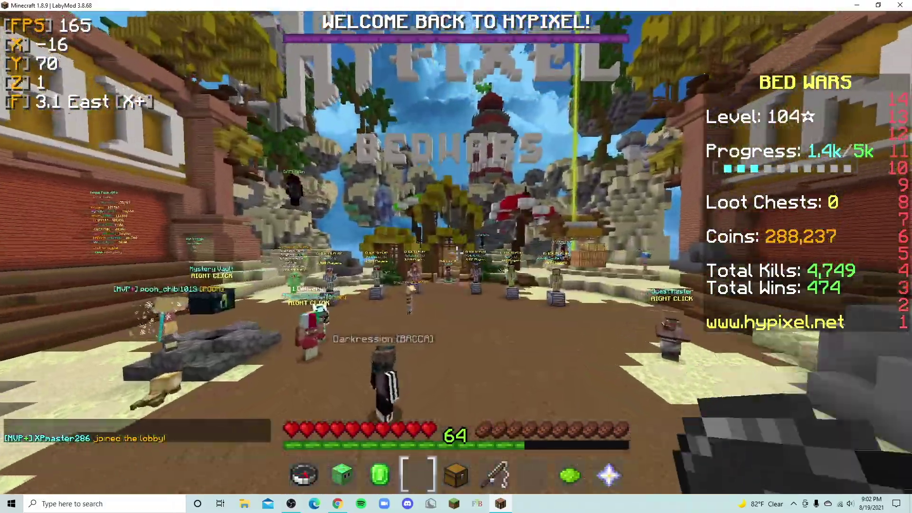
{"action": "key", "text": "w"}
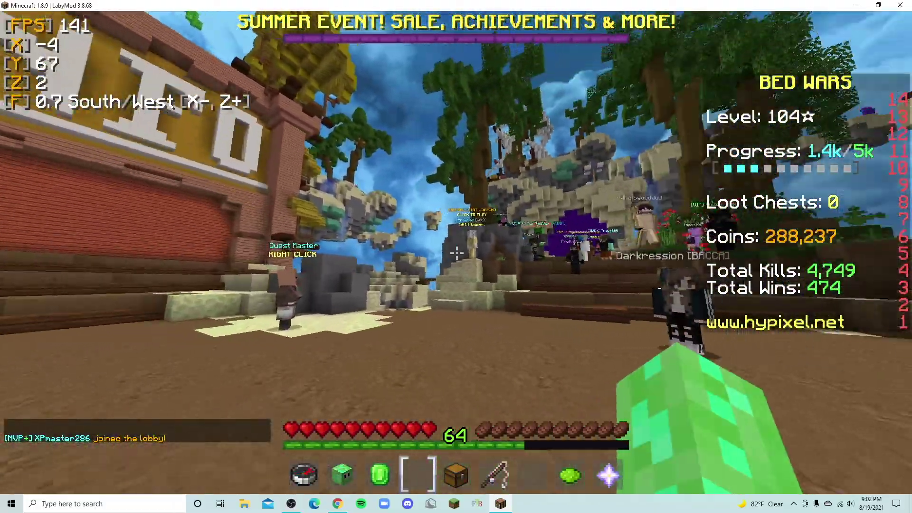
Remove the oceana 16x resource pack from the selected packs so only Default remains, and return to the game
{"action": "key", "text": "Escape"}
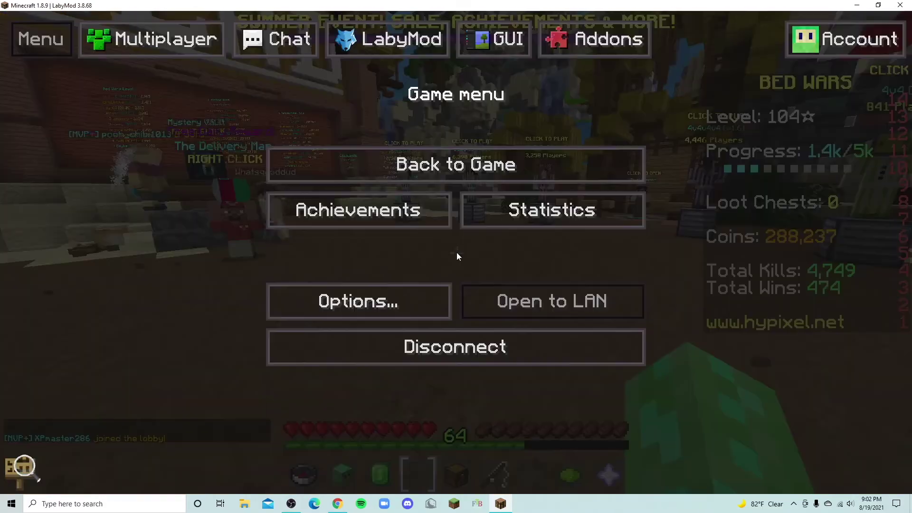
{"action": "left_click", "coordinate": [429, 296]}
{"action": "left_click", "coordinate": [430, 371]}
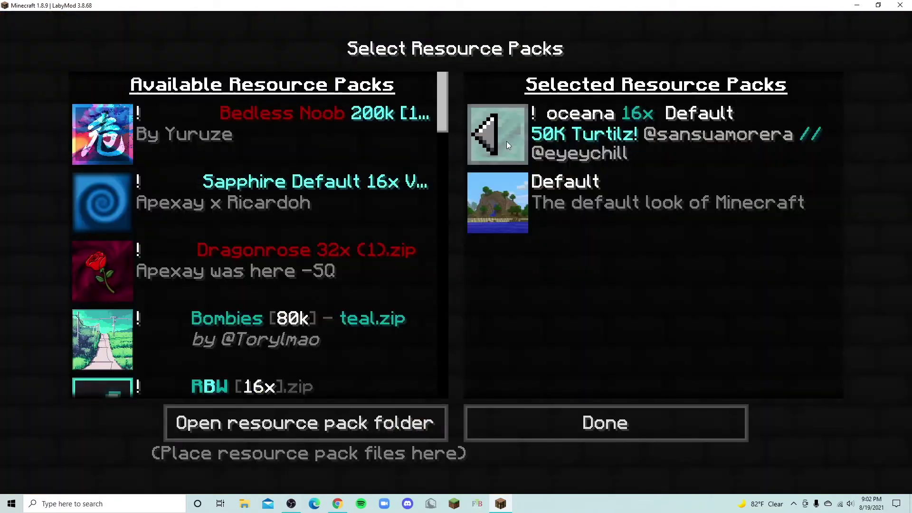
{"action": "left_click", "coordinate": [485, 149]}
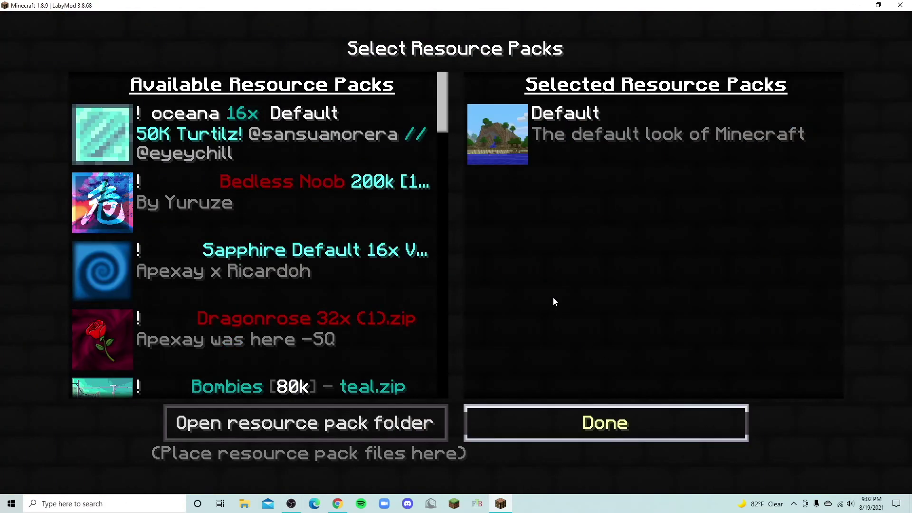
{"action": "key", "text": "Escape"}
{"action": "key", "text": "Escape"}
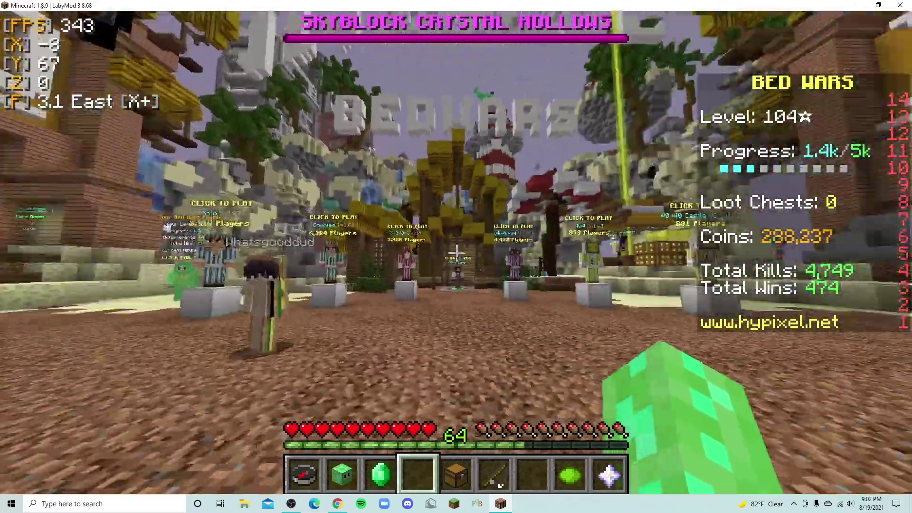
Walk around the Bed Wars lobby and examine the FPS display with the default textures
{"action": "key", "text": "w"}
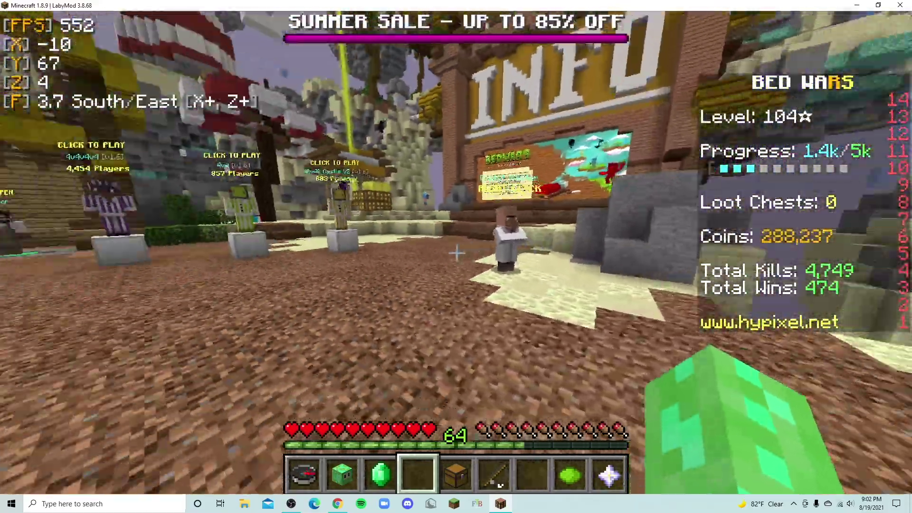
{"action": "key", "text": "w"}
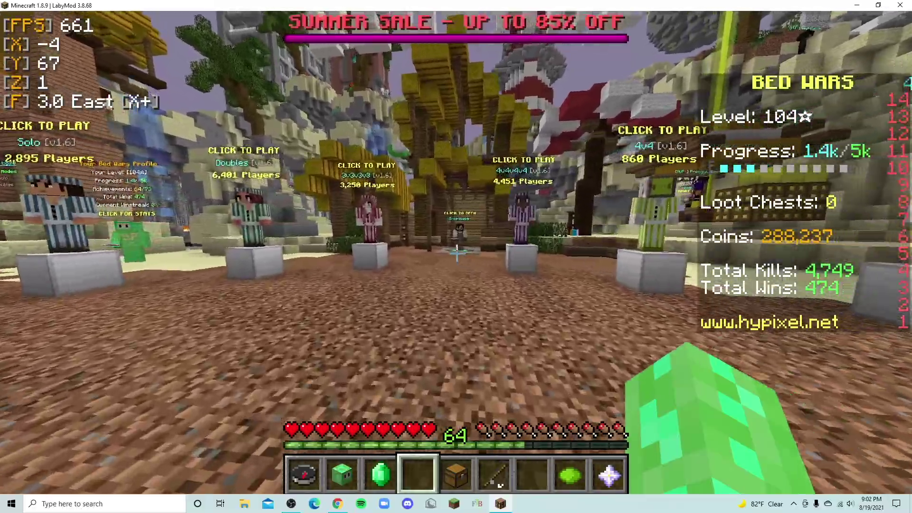
{"action": "key", "text": "d"}
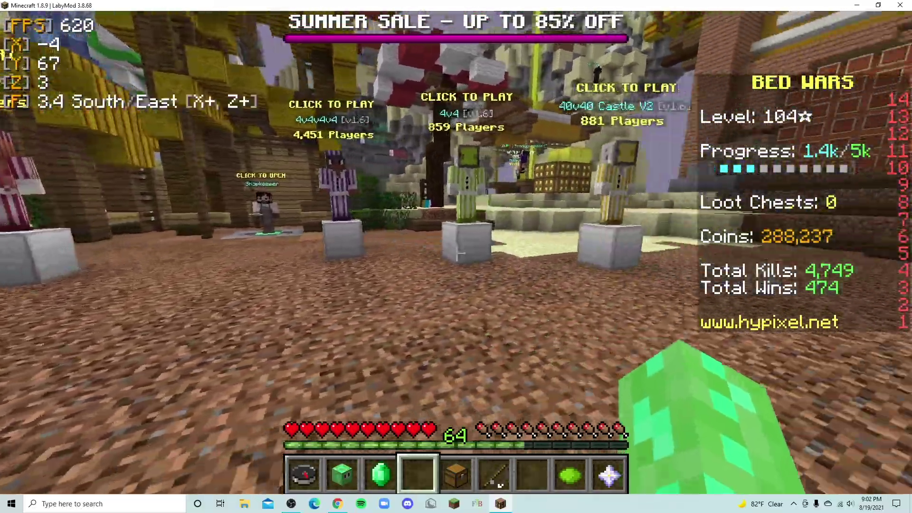
{"action": "key", "text": "d"}
{"action": "key", "text": "w"}
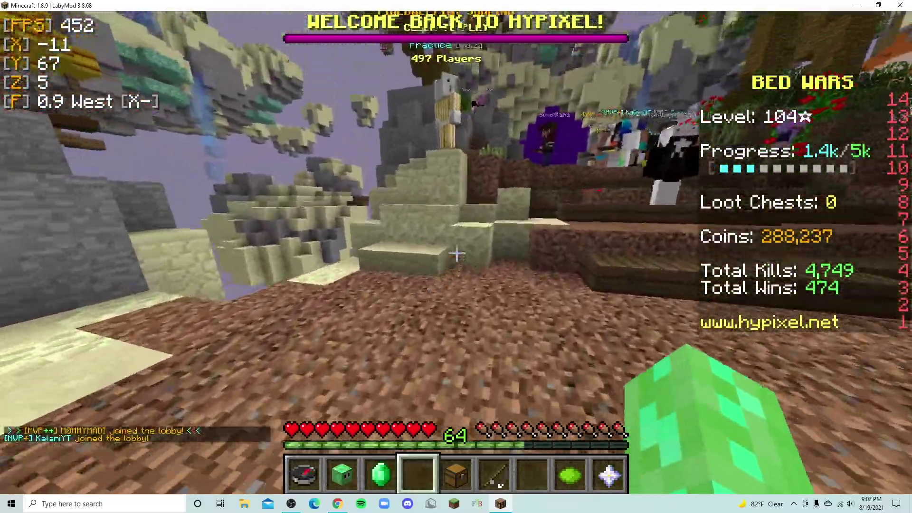
{"action": "key", "text": "w"}
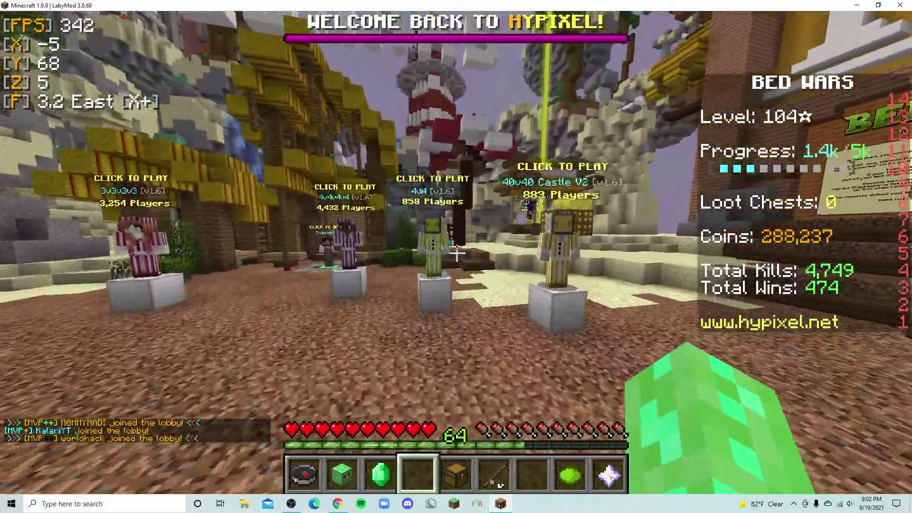
{"action": "key", "text": "w"}
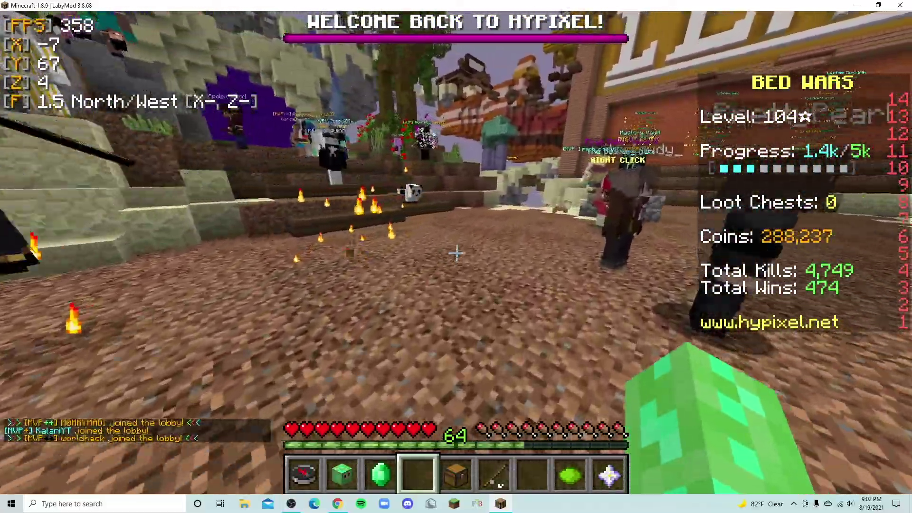
{"action": "key", "text": "w"}
Look through LabyMod's installed addons, server list and chat pages from the game menu
{"action": "key", "text": "Escape"}
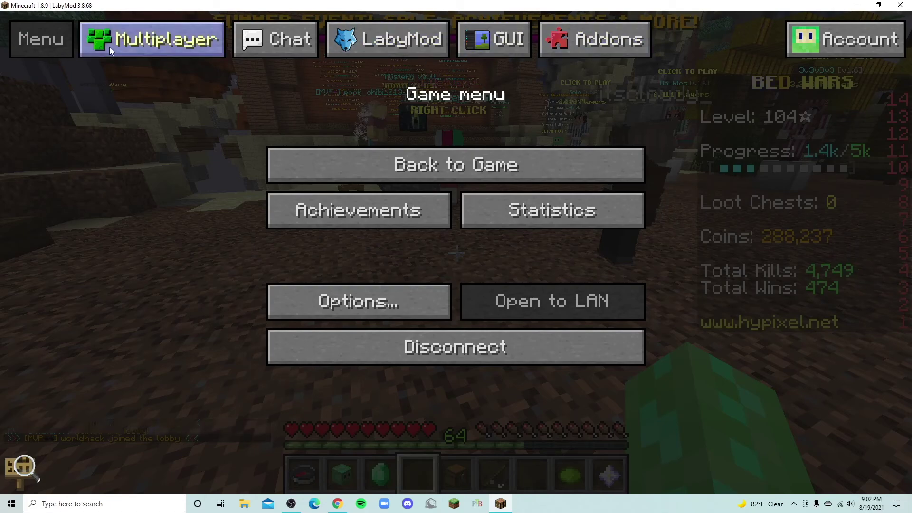
{"action": "left_click", "coordinate": [615, 45]}
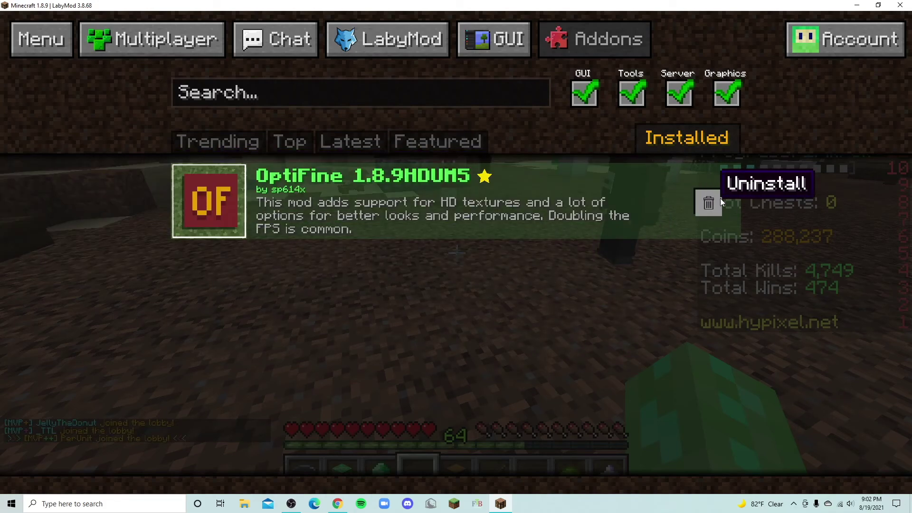
{"action": "left_click", "coordinate": [177, 48]}
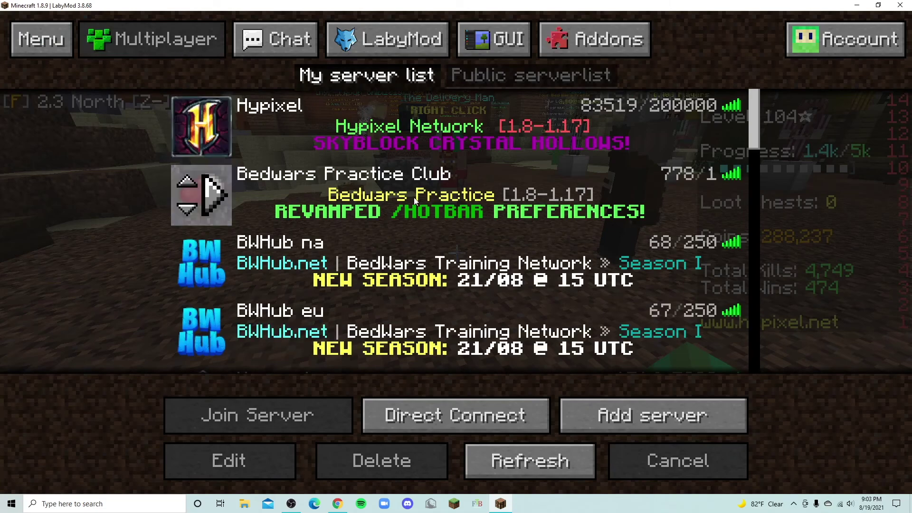
{"action": "left_click", "coordinate": [289, 45]}
In the GUI editor's Information modules, try the Ping display on and off, and enable Online players
{"action": "left_click", "coordinate": [501, 47]}
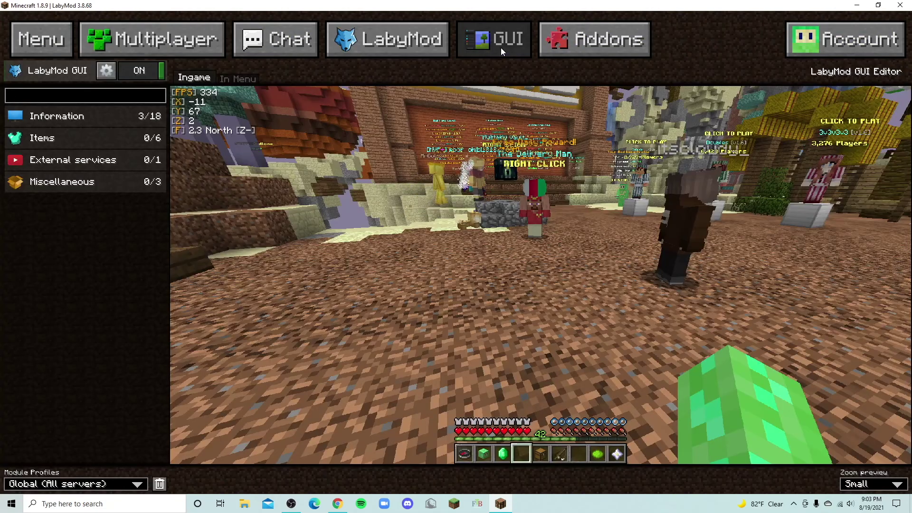
{"action": "left_click", "coordinate": [58, 119]}
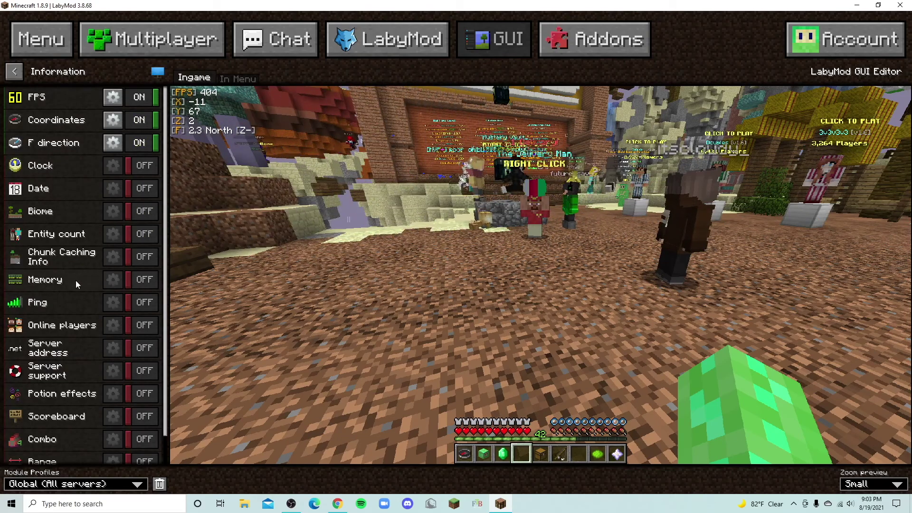
{"action": "left_click", "coordinate": [129, 299]}
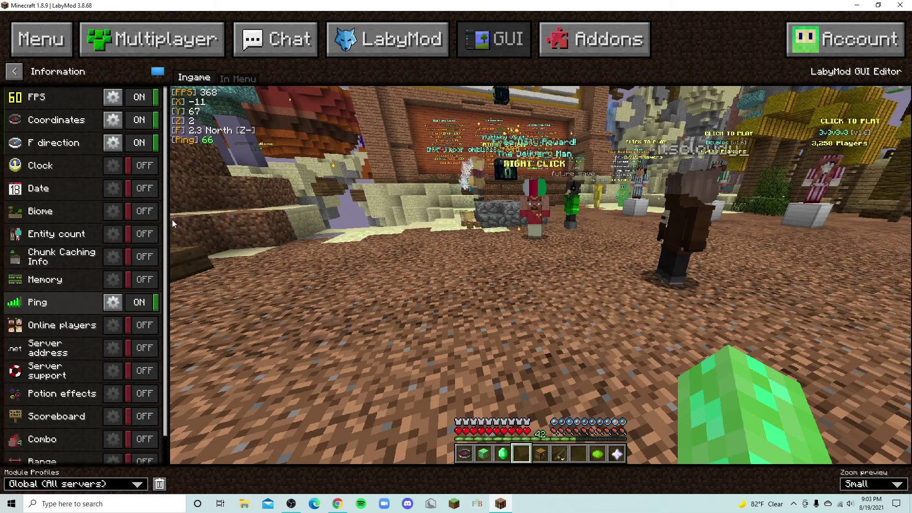
{"action": "left_click", "coordinate": [143, 302]}
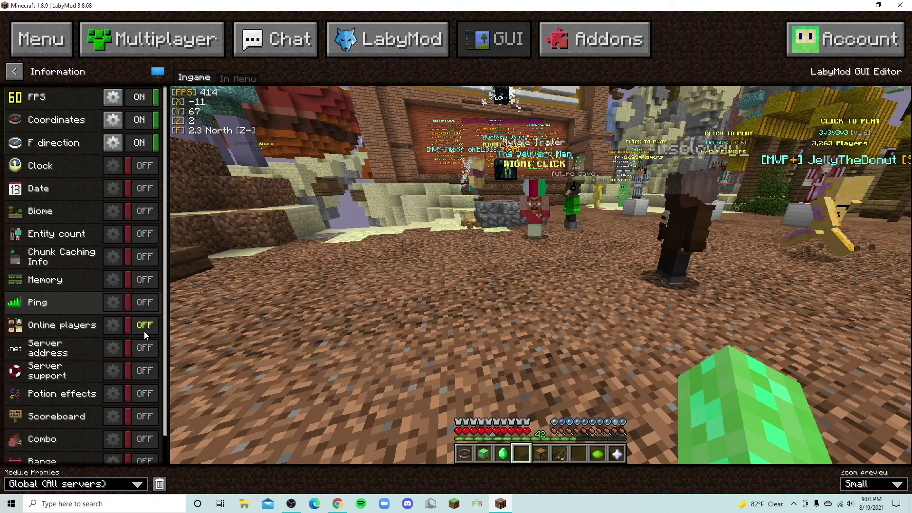
{"action": "left_click", "coordinate": [142, 325]}
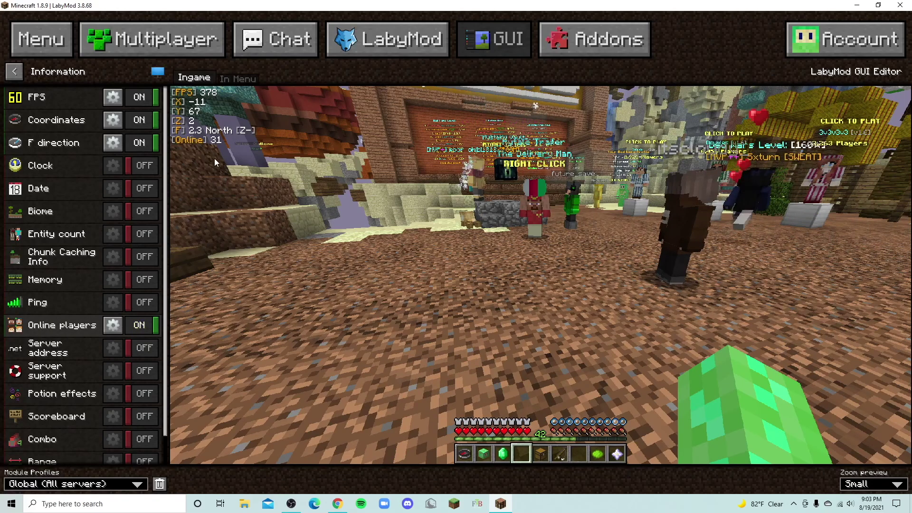
Turn off the Online players module and try the Server address display on and off
{"action": "left_click", "coordinate": [143, 325]}
{"action": "left_click", "coordinate": [142, 348]}
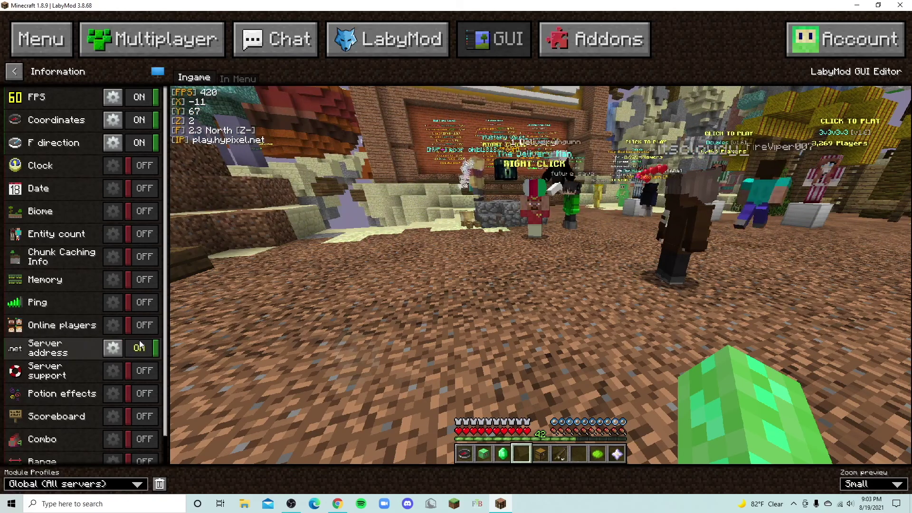
{"action": "left_click", "coordinate": [142, 348]}
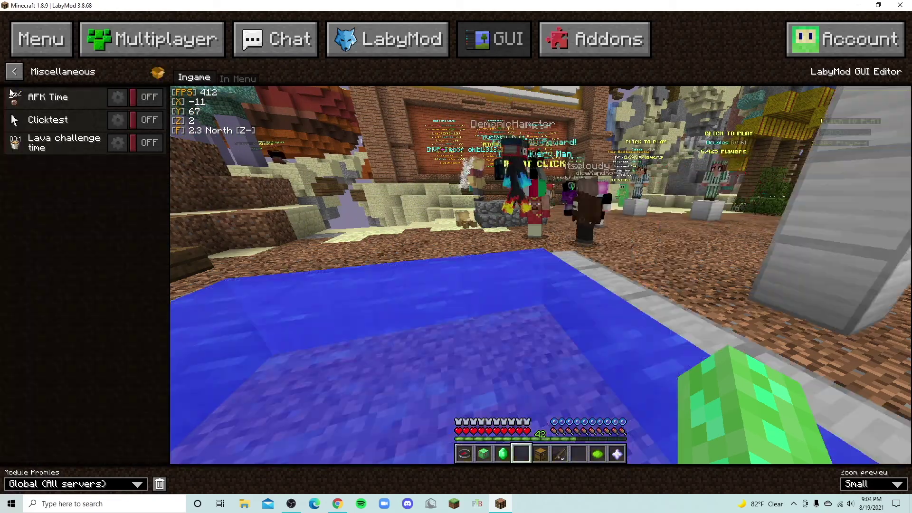
Leave the Information modules and open the general LabyMod GUI settings for alignment, formatting and scaling
{"action": "left_click", "coordinate": [14, 72]}
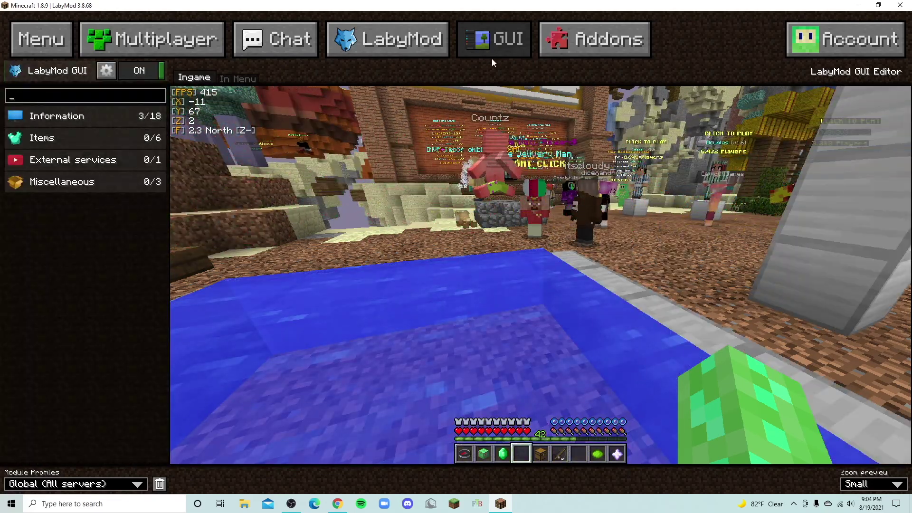
{"action": "left_click", "coordinate": [106, 70]}
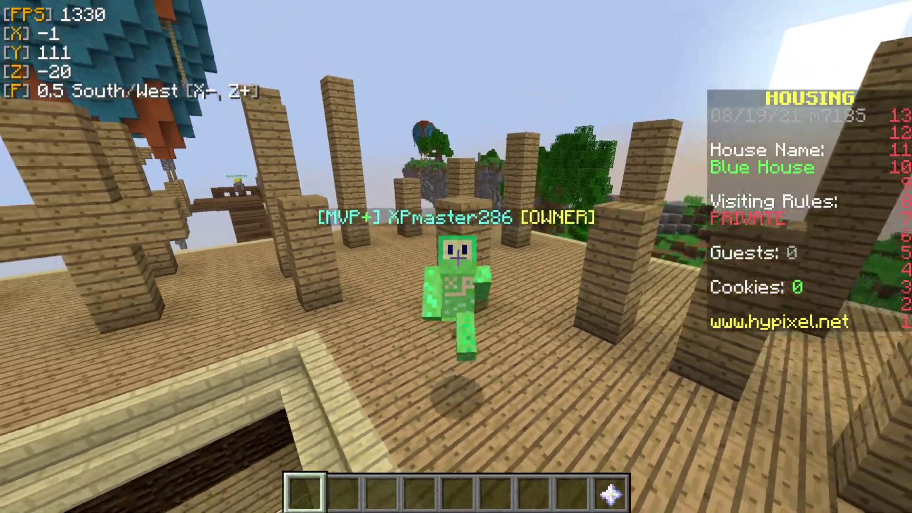
Run, jump and sneak around the house in the Housing world in front-facing third-person view, examining the character's movement and the FPS display
{"action": "key", "text": "w"}
{"action": "key", "text": "shift"}
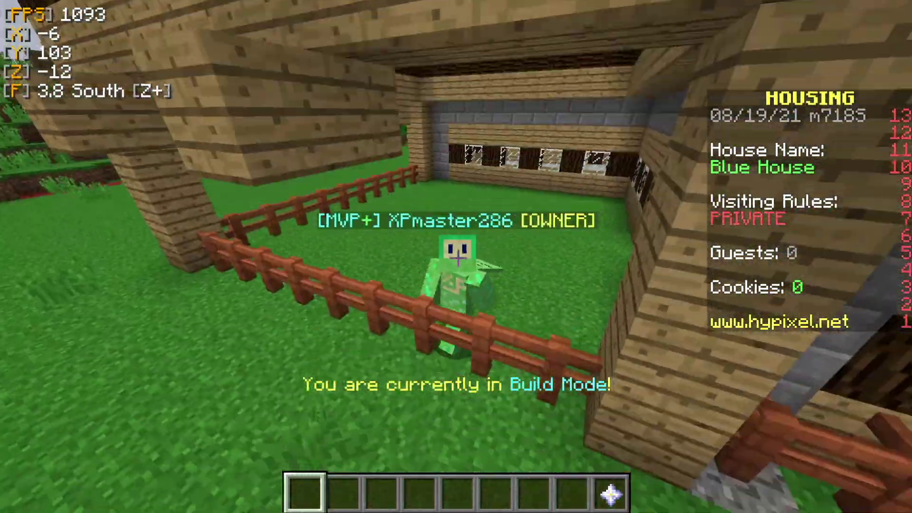
{"action": "key", "text": "space"}
{"action": "key", "text": "w"}
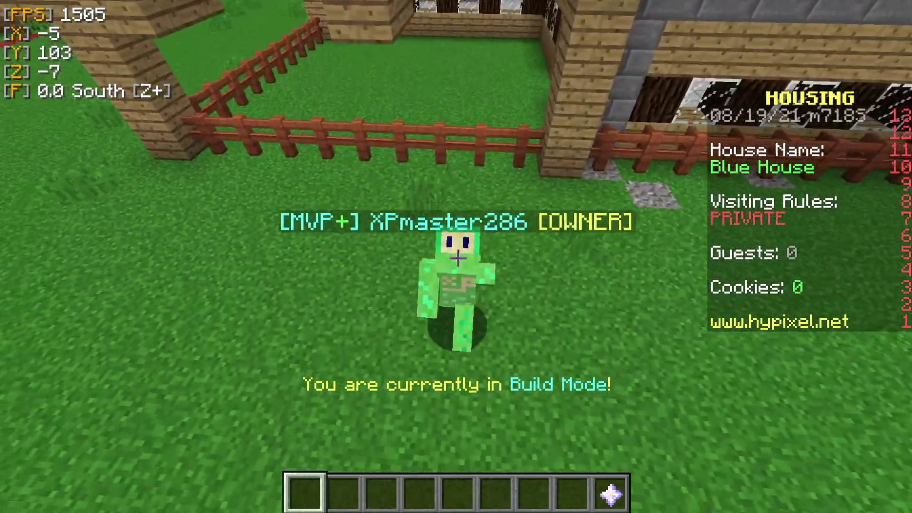
{"action": "key", "text": "w"}
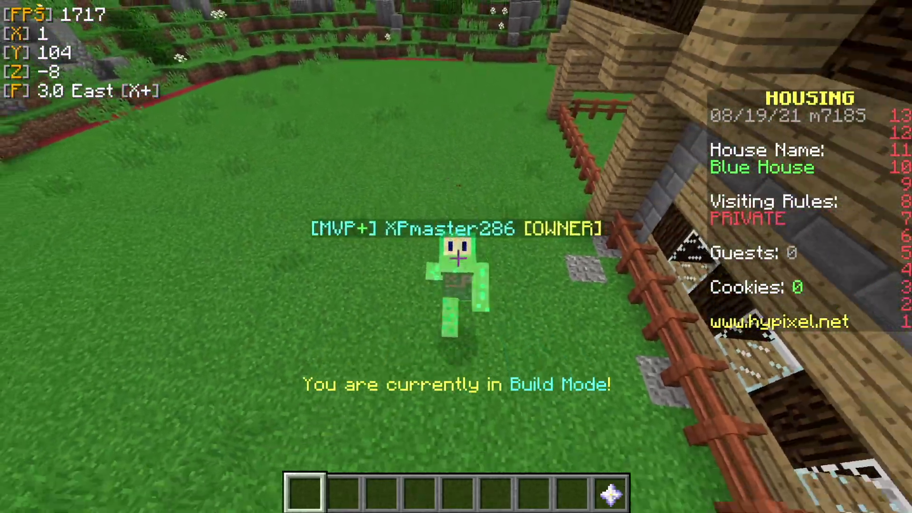
{"action": "key", "text": "w"}
{"action": "key", "text": "shift"}
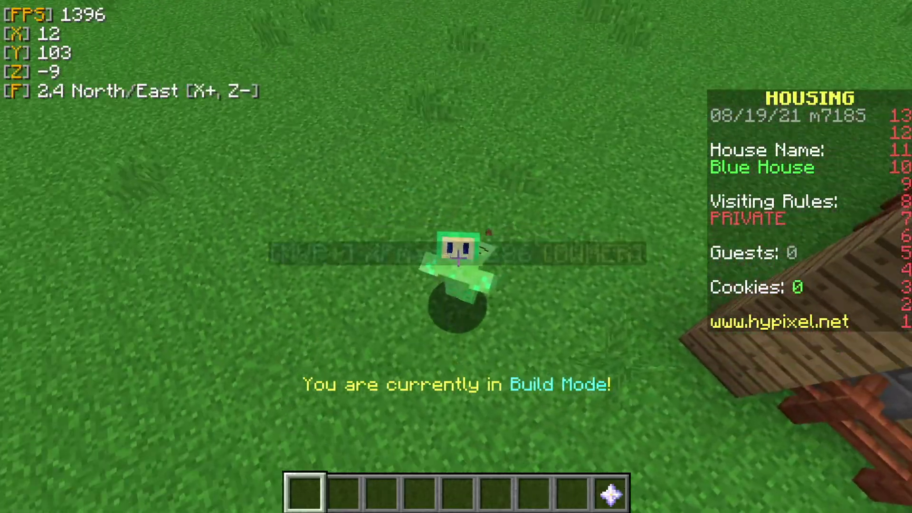
{"action": "key", "text": "w"}
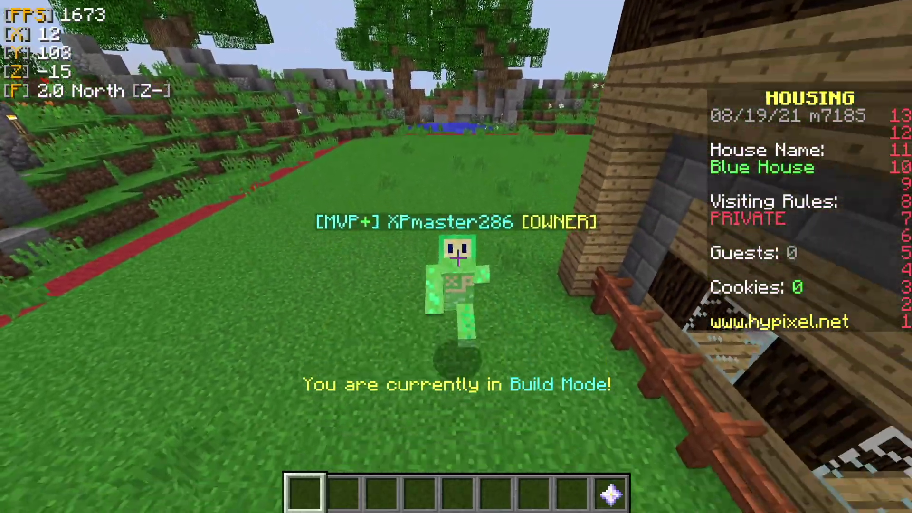
{"action": "key", "text": "w"}
{"action": "key", "text": "shift"}
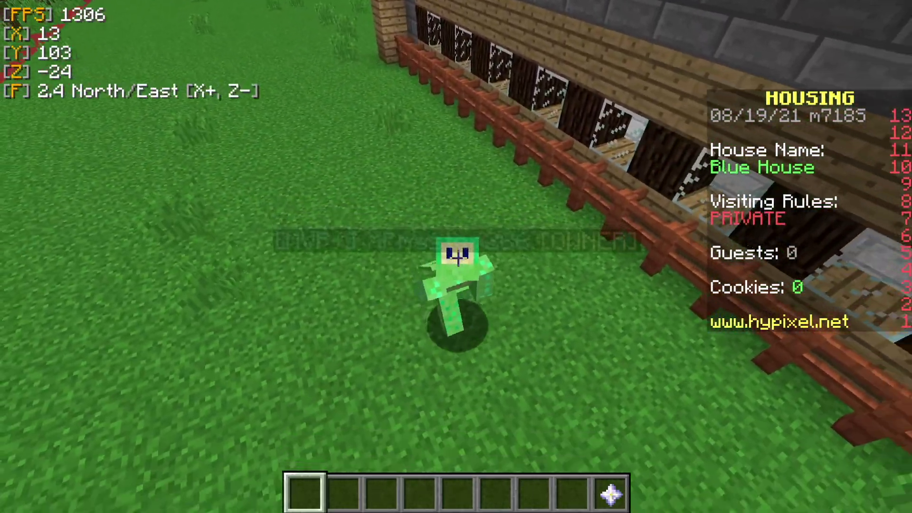
{"action": "key", "text": "a"}
{"action": "key", "text": "w"}
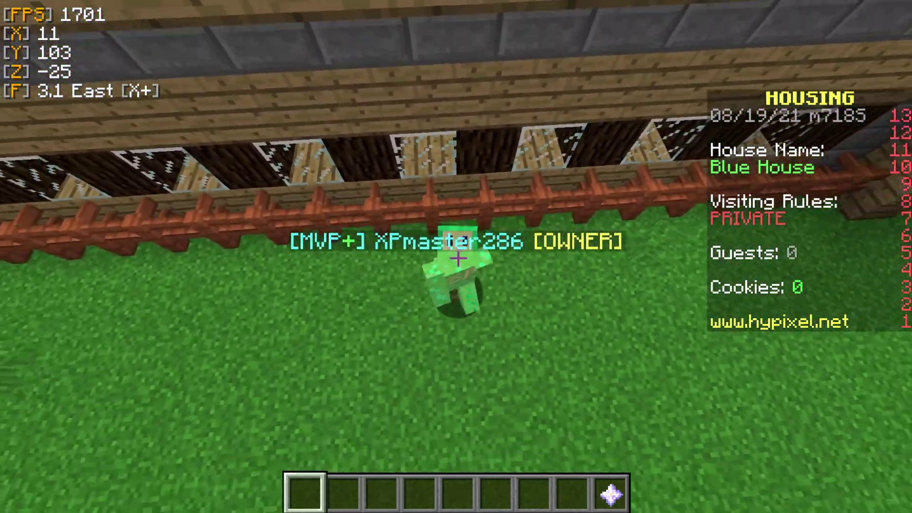
{"action": "key", "text": "w"}
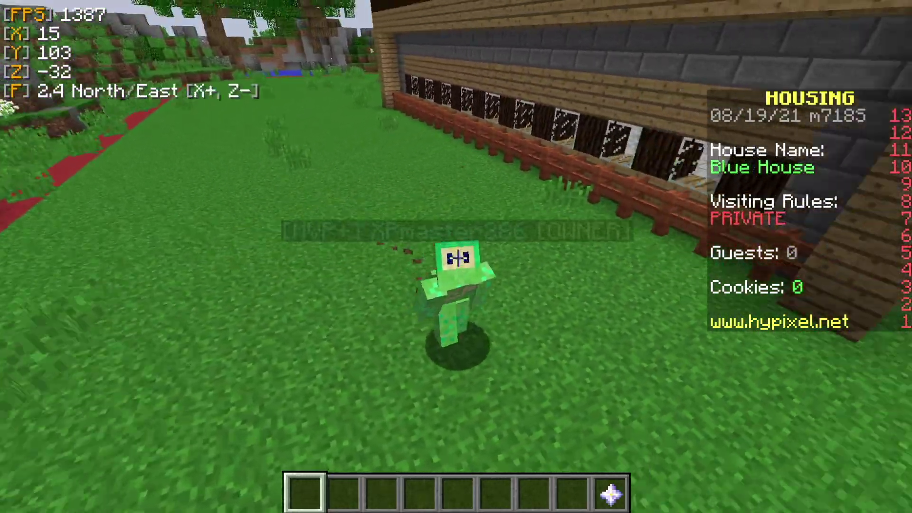